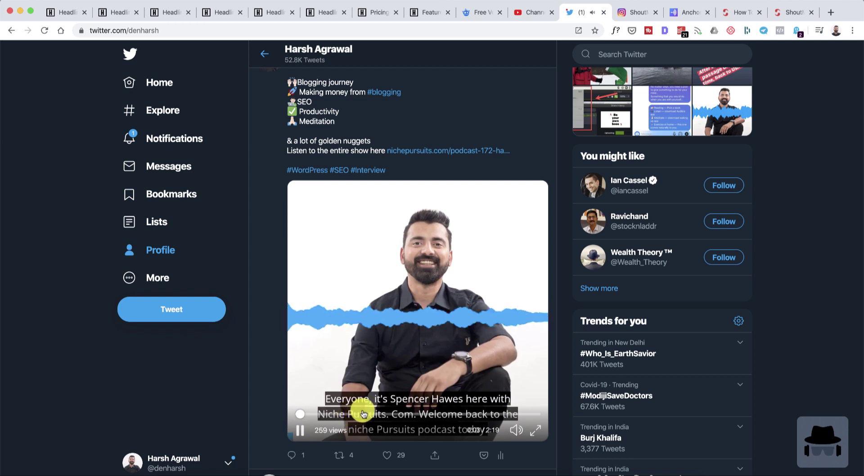
# Pause the audiogram video tweet and scroll the Twitter profile feed
pyautogui.click(419, 357)
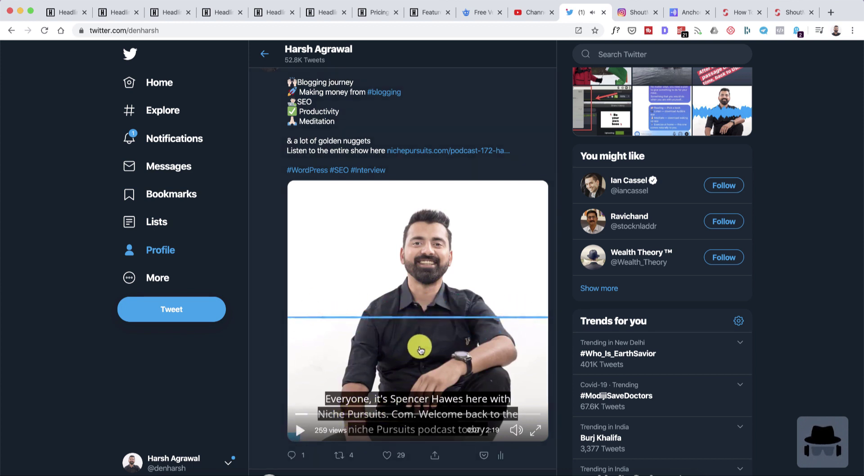
pyautogui.scroll(-1, 423, 344)
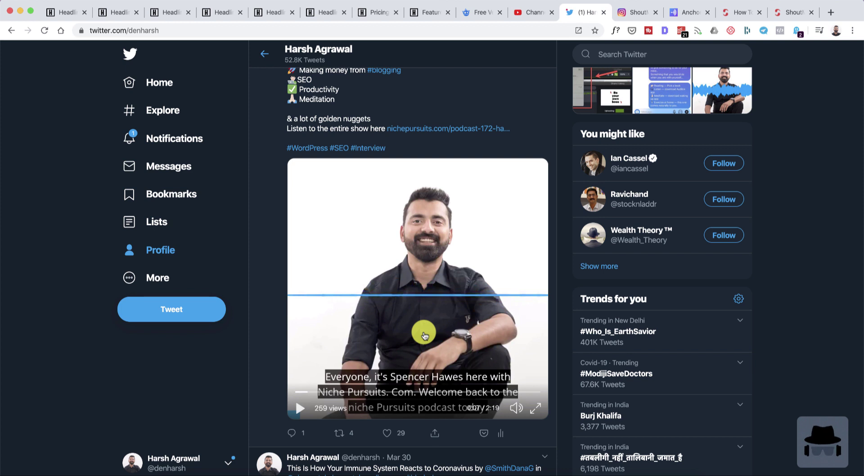
pyautogui.scroll(1, 395, 270)
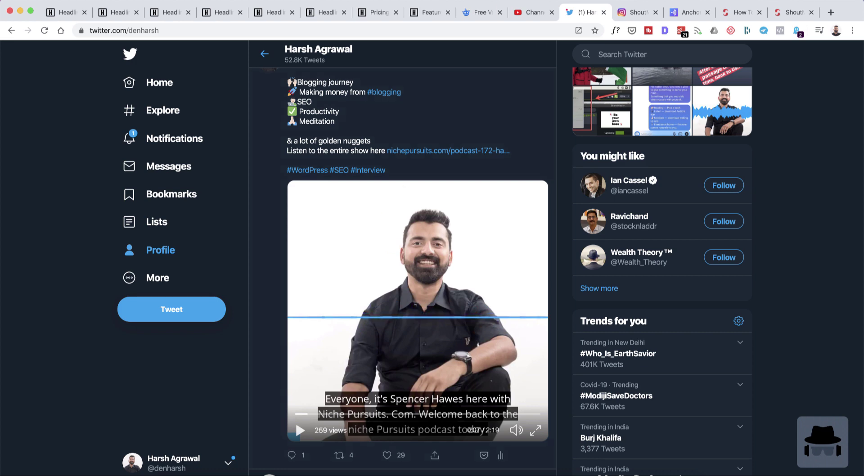
pyautogui.click(534, 13)
# Play and pause the Instagram waveform video post, then go back to the Twitter profile
pyautogui.click(629, 16)
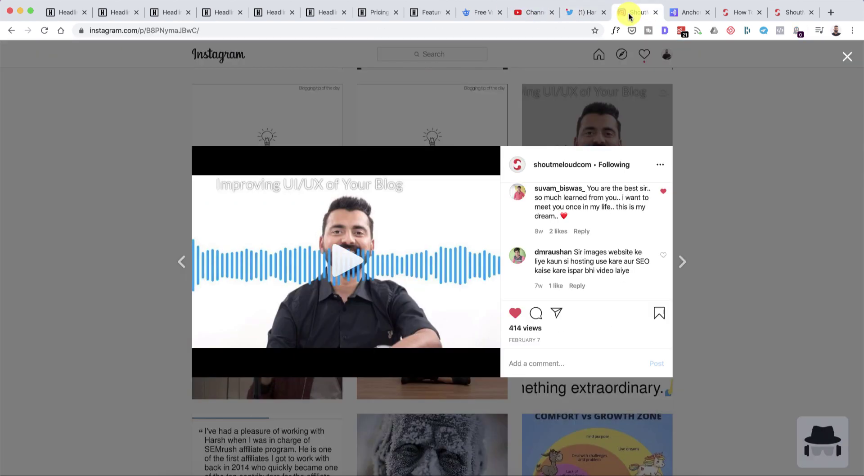
pyautogui.click(348, 270)
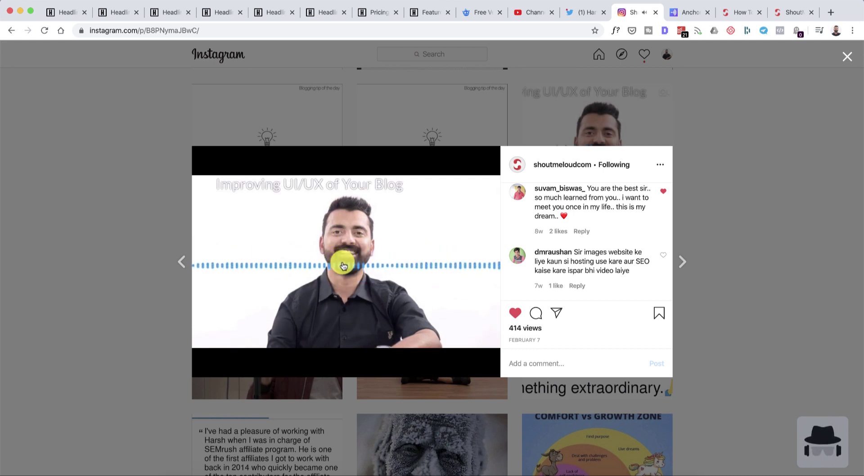
pyautogui.click(344, 266)
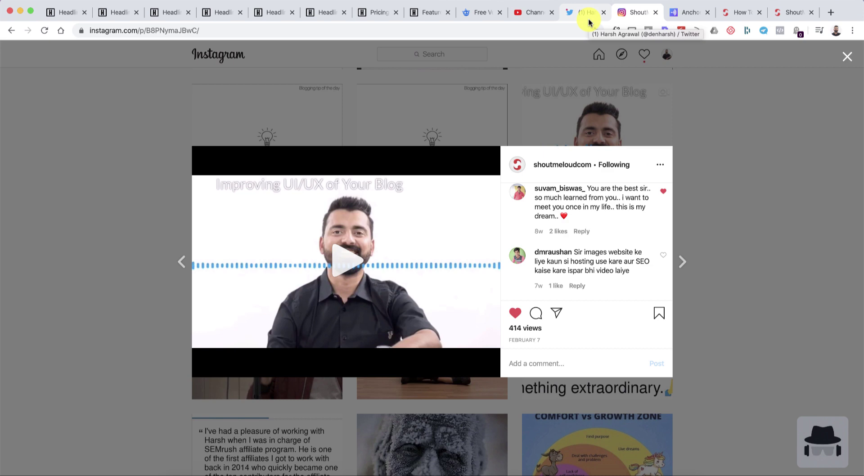
pyautogui.click(589, 22)
pyautogui.scroll(-2, 468, 247)
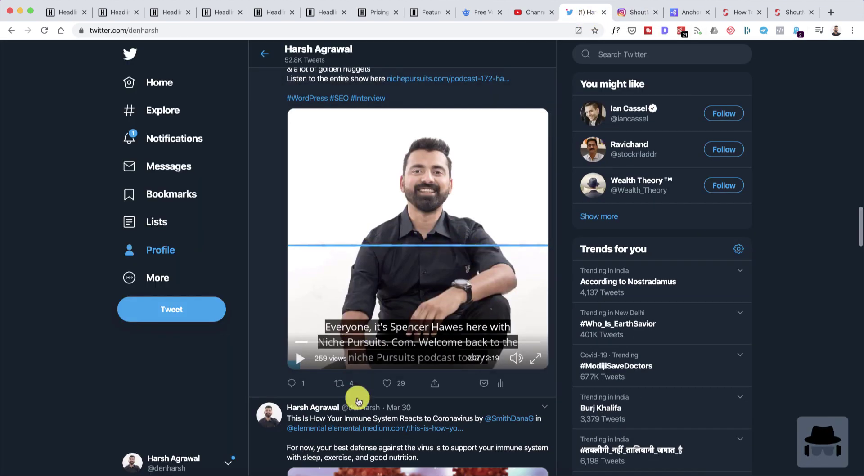
# Look over the YouTube Studio channel videos list, then bring up the Headliner homepage
pyautogui.click(529, 12)
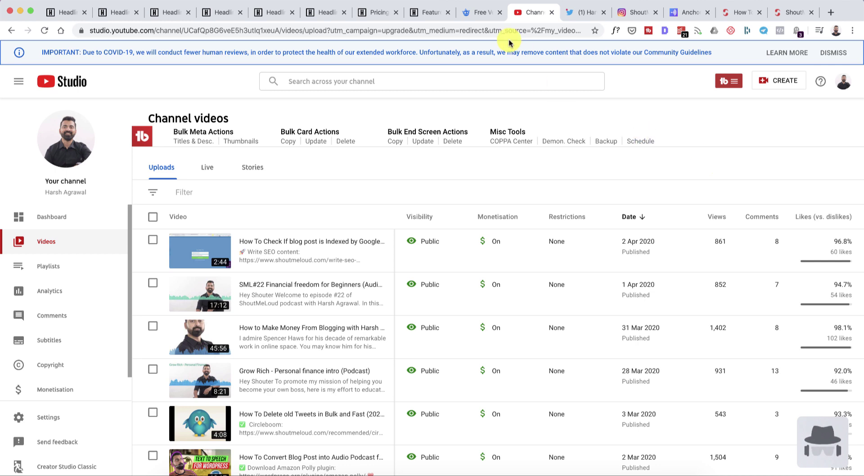
pyautogui.click(316, 13)
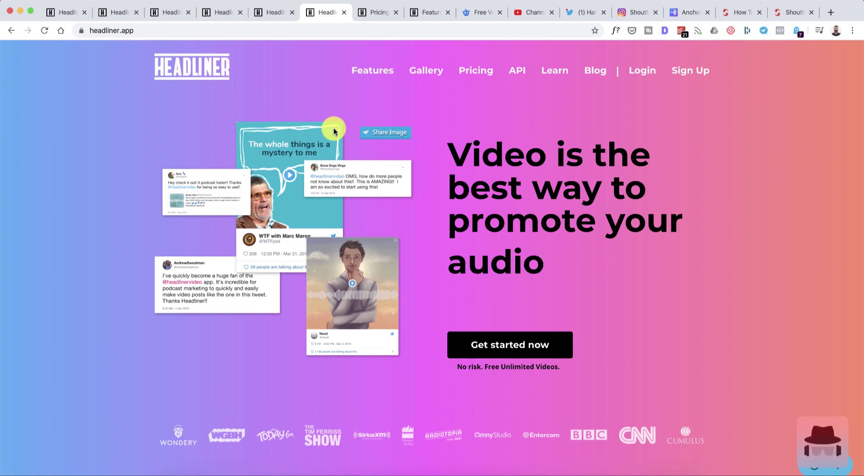
# View the Forever Free, Headliner Pro and Enterprise / API pricing plans
pyautogui.click(369, 12)
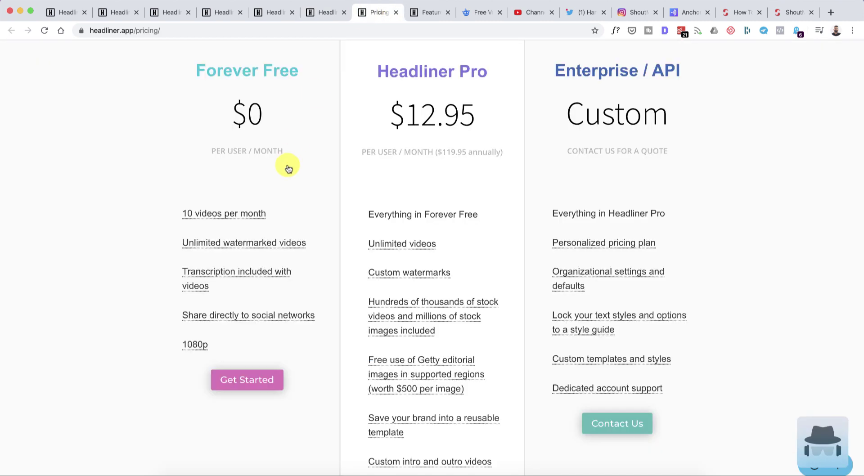
pyautogui.scroll(1, 287, 169)
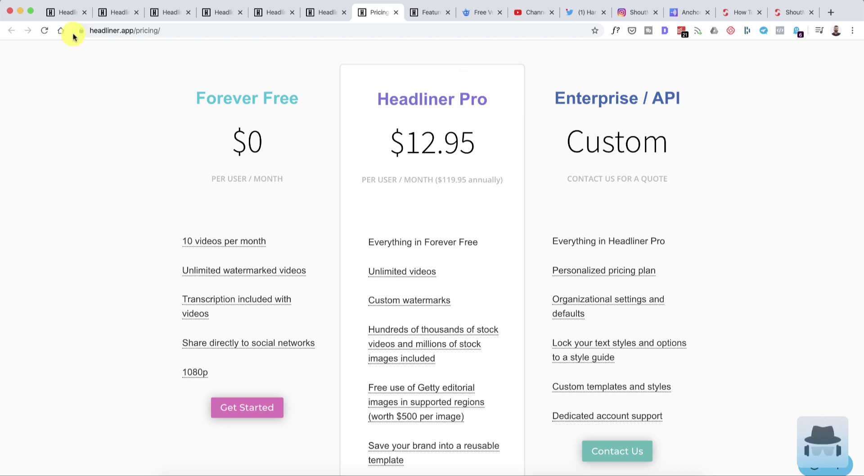
pyautogui.click(63, 13)
# Show the Headliner Create page with its audiogram, full-episode and template options
pyautogui.click(112, 14)
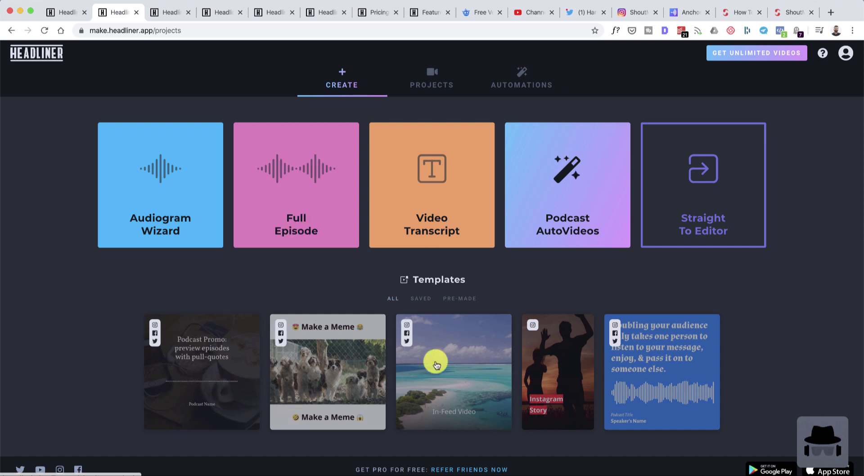
# Create a landscape Full Episode video from a ShoutMeLoud episode found by searching 'shoutmeloud'
pyautogui.click(306, 188)
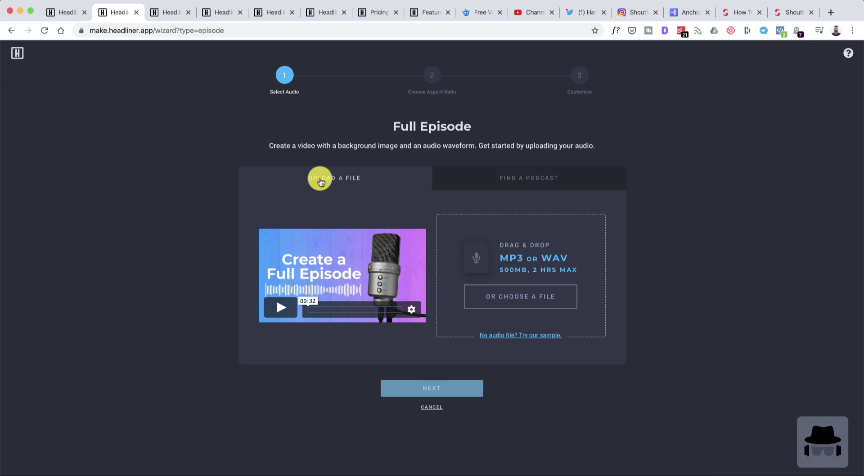
pyautogui.click(490, 175)
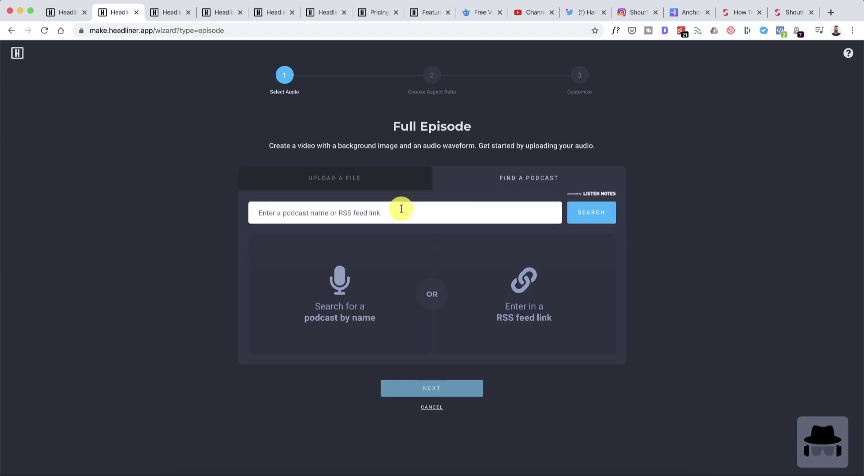
pyautogui.write('shoutmeloud')
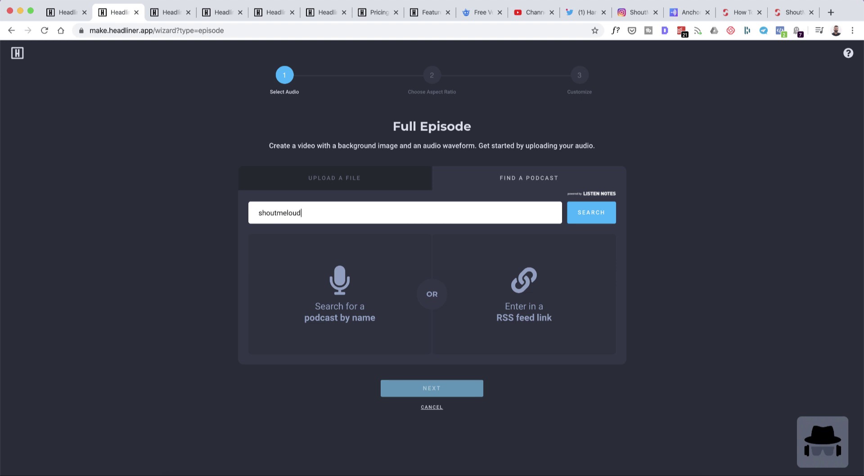
pyautogui.press('Return')
pyautogui.click(389, 285)
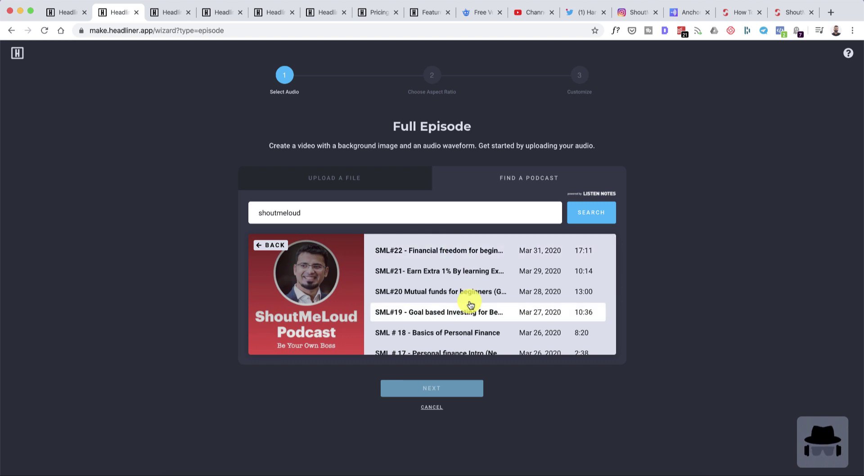
pyautogui.click(441, 252)
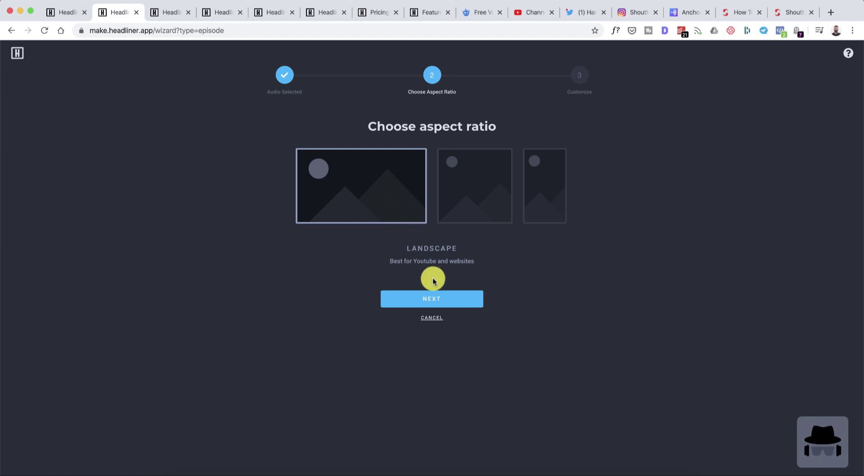
pyautogui.click(431, 297)
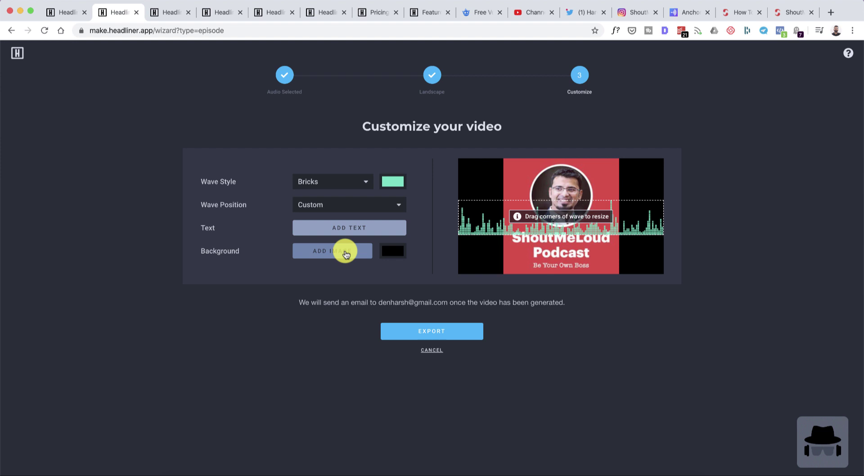
# Set a photo from the computer as the full-episode video's background
pyautogui.click(467, 13)
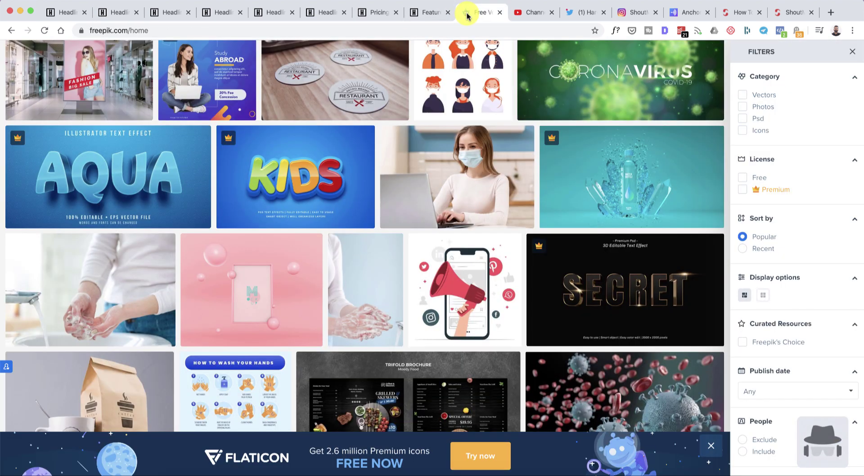
pyautogui.click(218, 13)
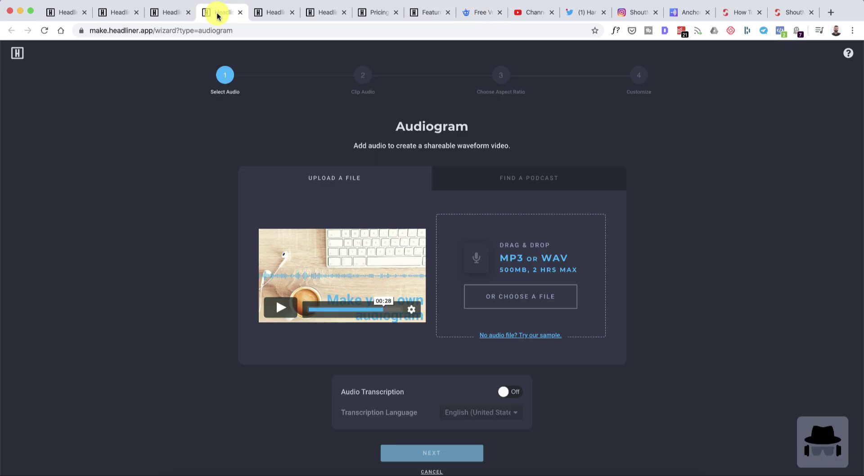
pyautogui.click(167, 13)
pyautogui.click(117, 13)
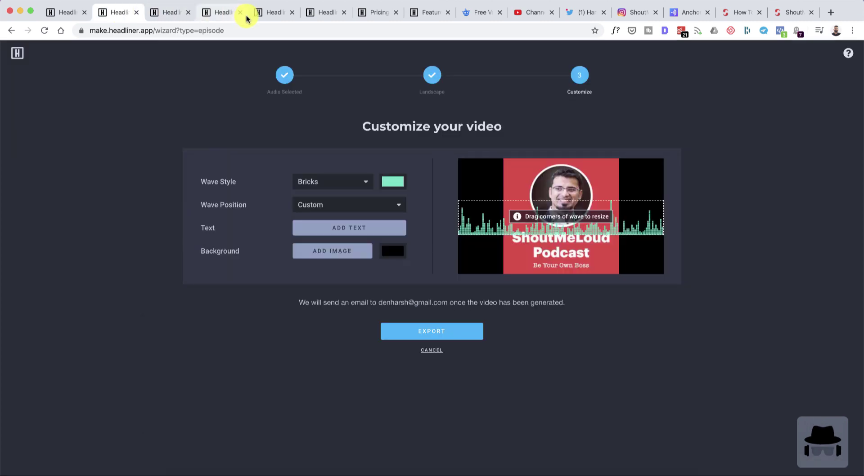
pyautogui.click(334, 256)
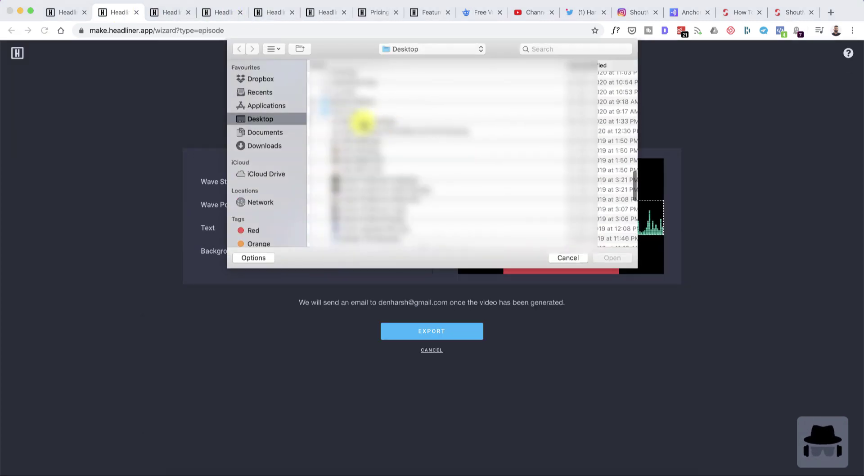
pyautogui.doubleClick(363, 119)
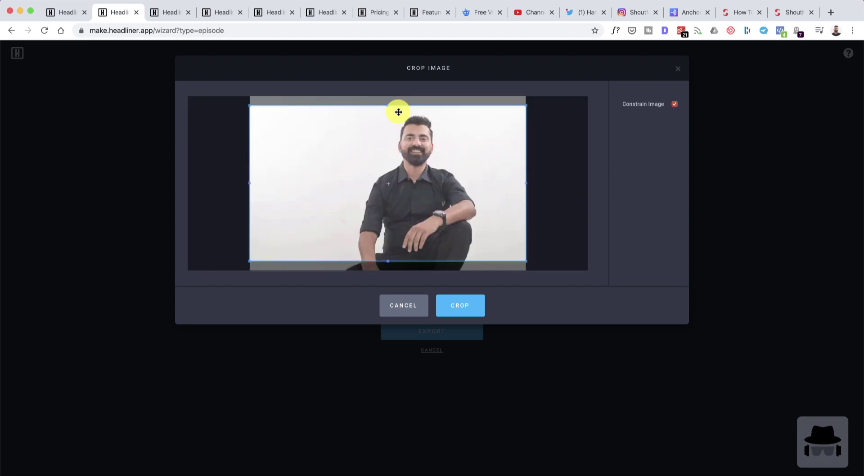
pyautogui.click(460, 306)
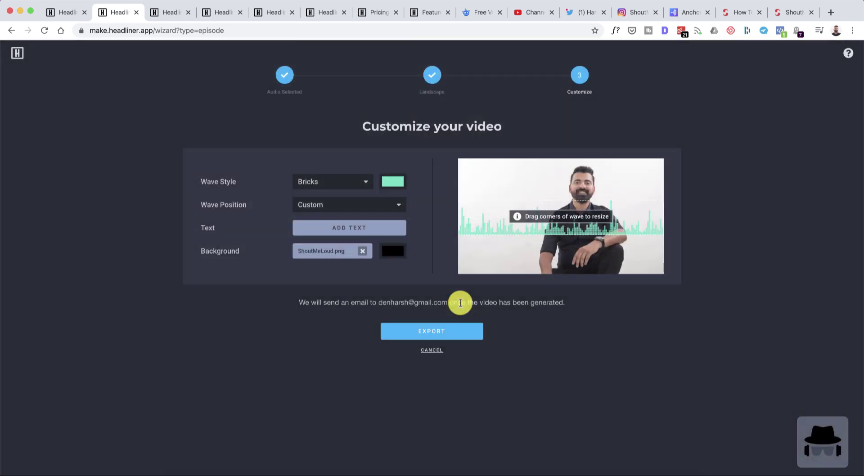
# Try the Pixelated and Wave waveform styles, settling on Wave Bars
pyautogui.click(332, 183)
pyautogui.click(333, 191)
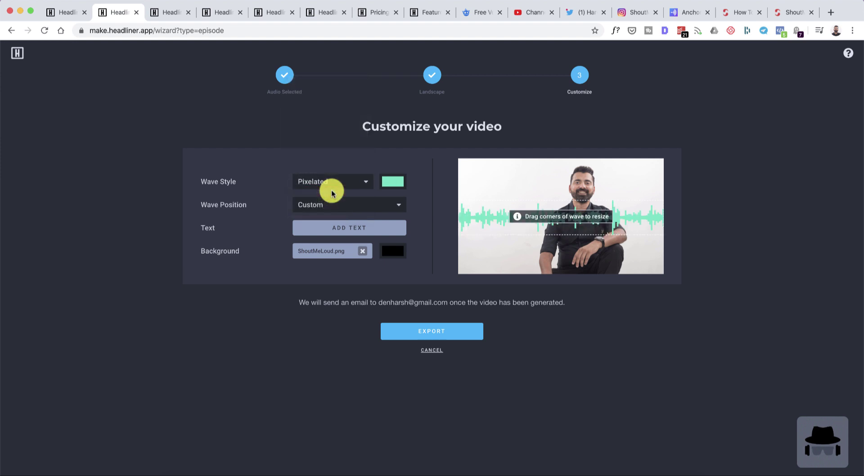
pyautogui.click(331, 133)
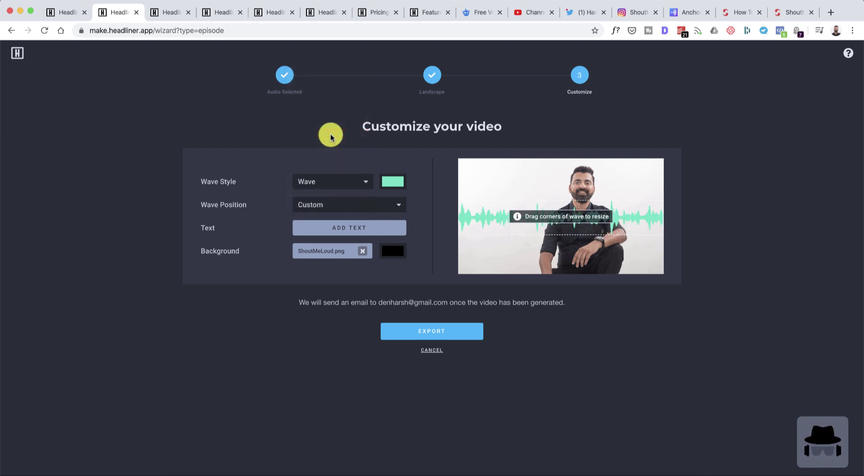
pyautogui.click(339, 183)
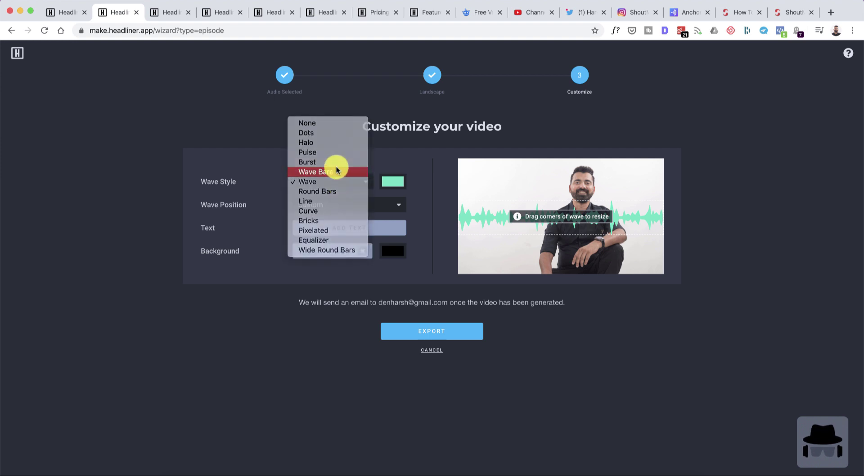
pyautogui.click(337, 168)
# Set the wave position to Bottom, then glance at YouTube Studio
pyautogui.click(350, 208)
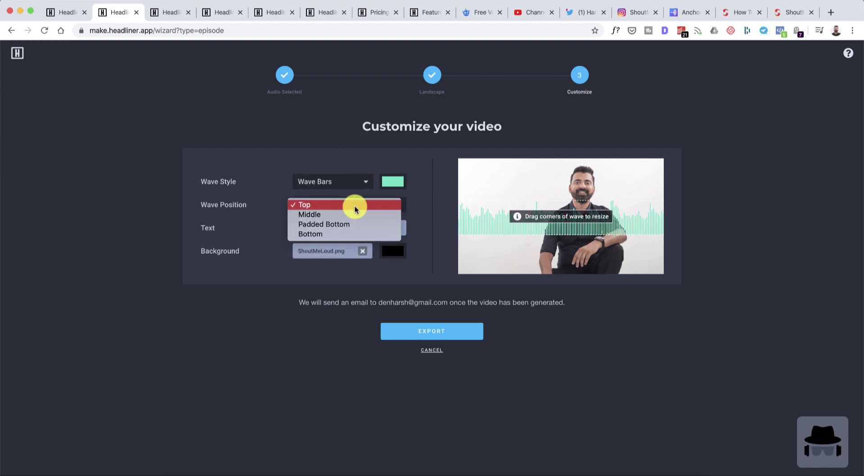
pyautogui.click(353, 211)
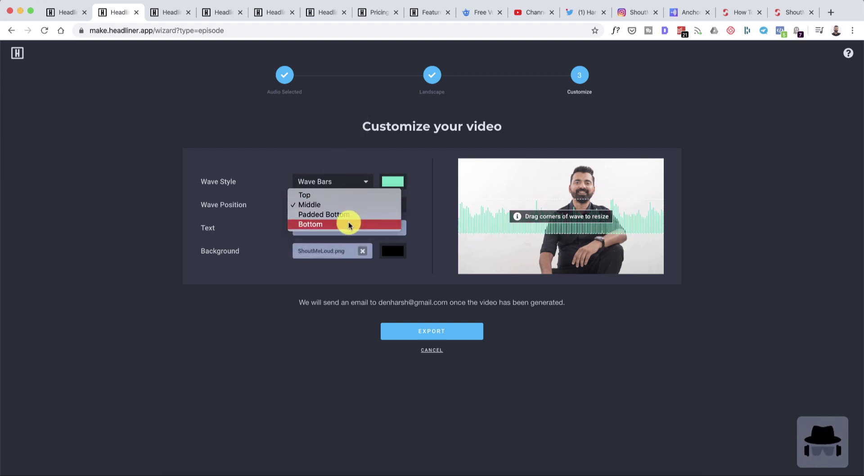
pyautogui.click(347, 224)
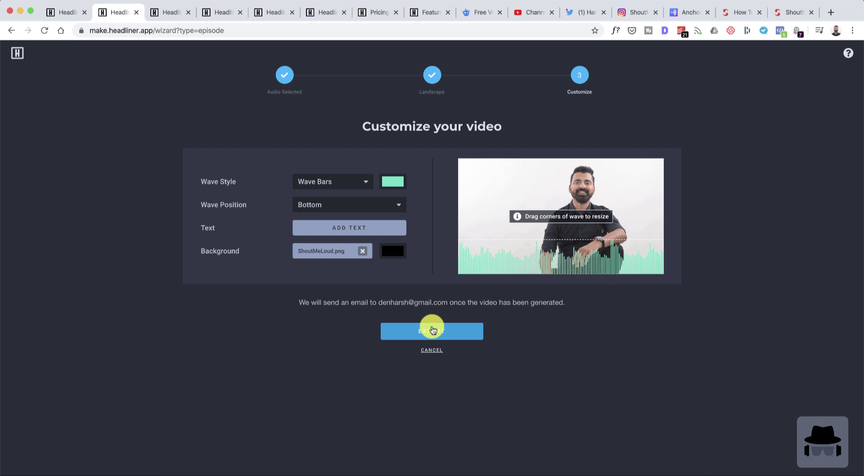
pyautogui.click(522, 13)
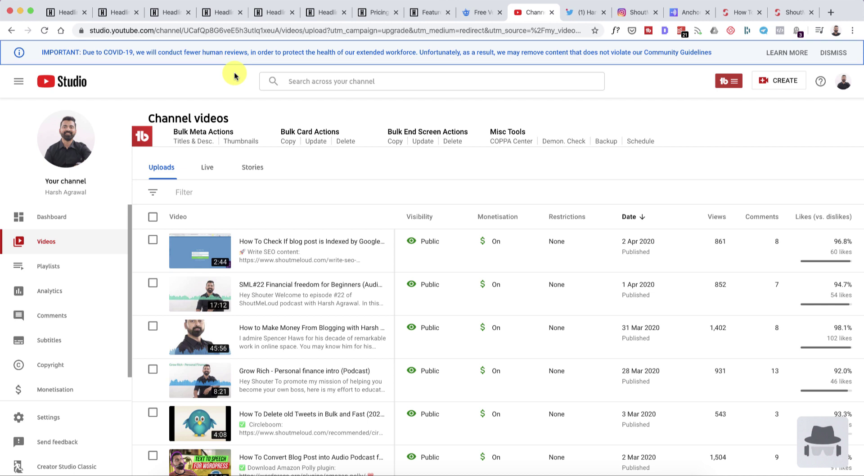
# Search 'shoutmeloud' in the Audiogram wizard, load the SML#22 episode, and dismiss the error toast
pyautogui.click(118, 14)
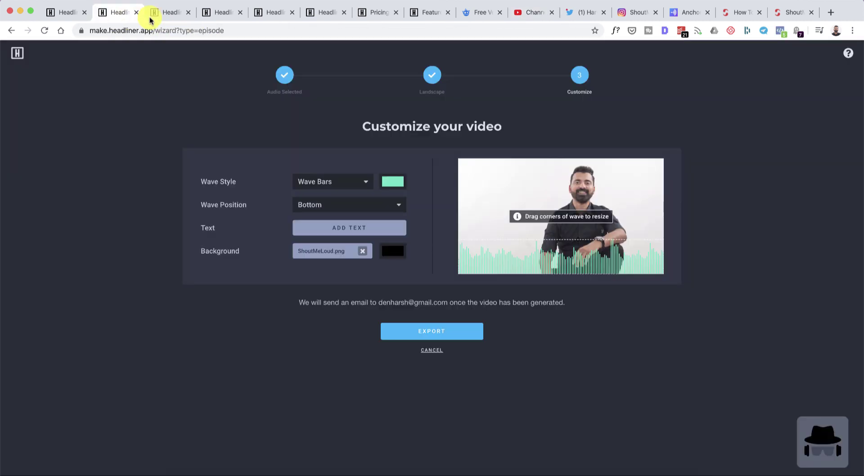
pyautogui.click(160, 18)
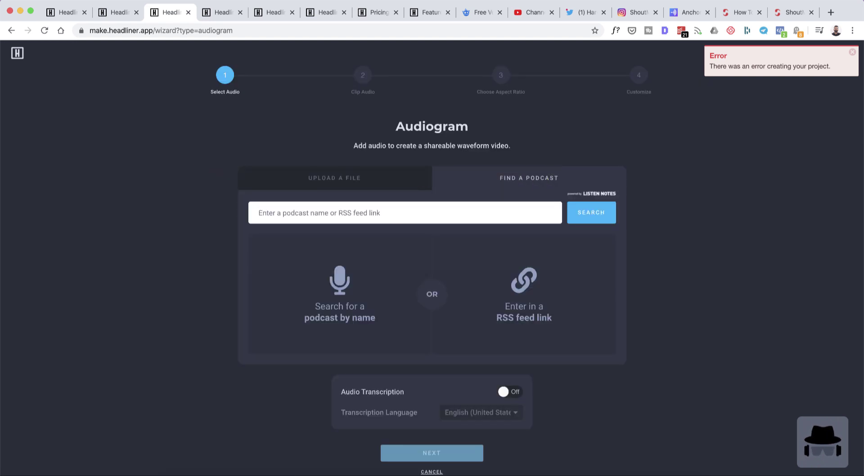
pyautogui.write('s')
pyautogui.press('BackSpace')
pyautogui.write('shoutmeloud')
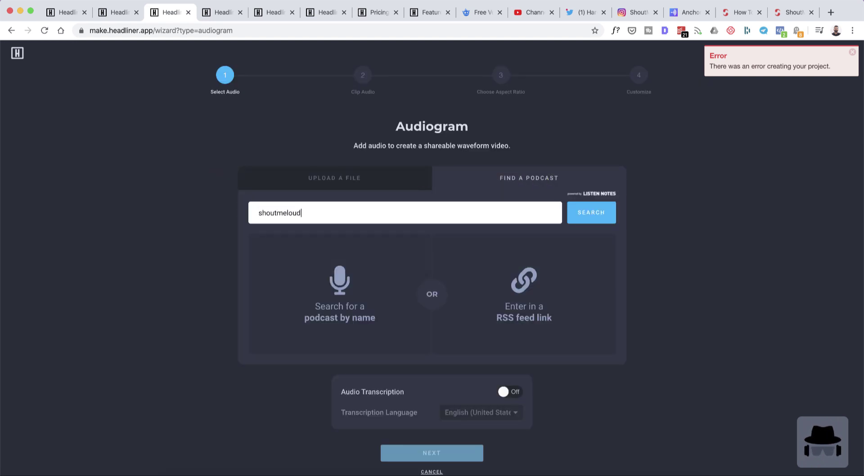
pyautogui.press('Return')
pyautogui.click(421, 250)
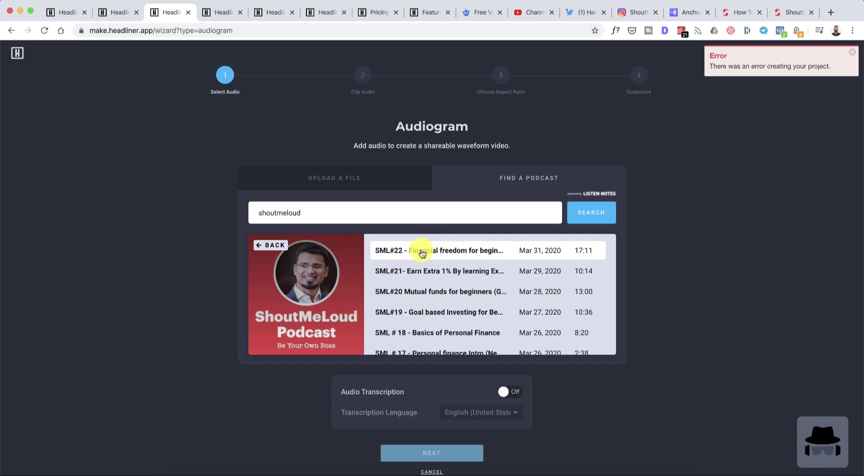
pyautogui.click(421, 252)
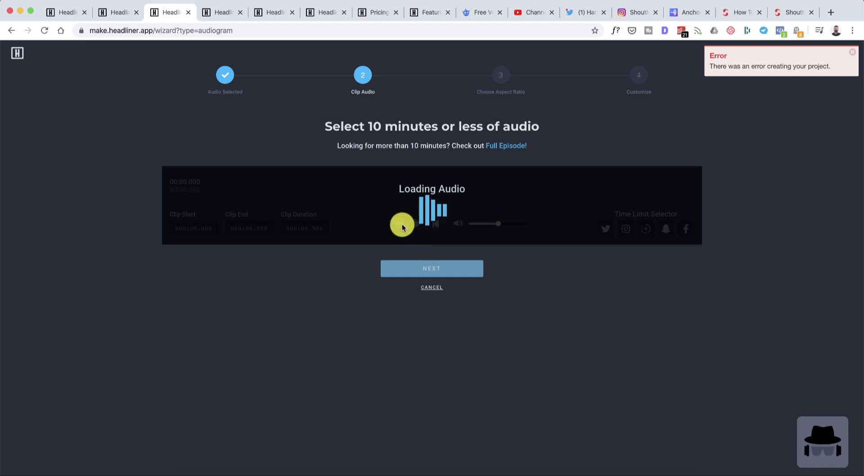
pyautogui.click(849, 53)
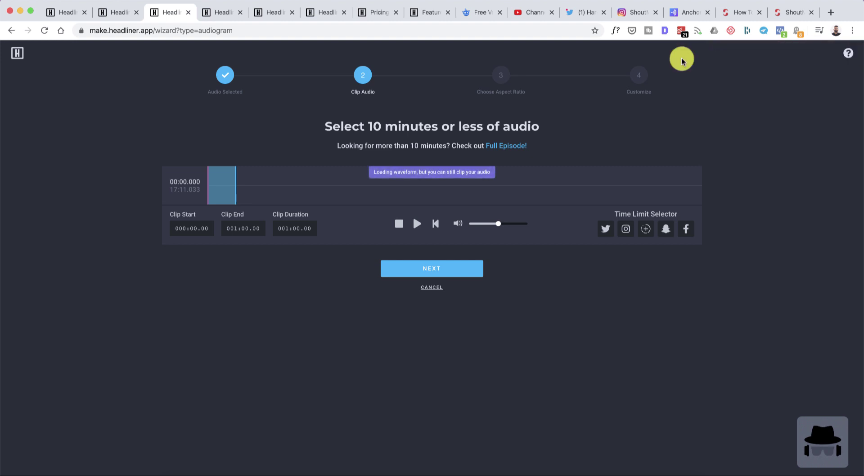
pyautogui.click(110, 12)
# Replace the full-episode customize tab with the Create page via the Headliner logo
pyautogui.click(56, 14)
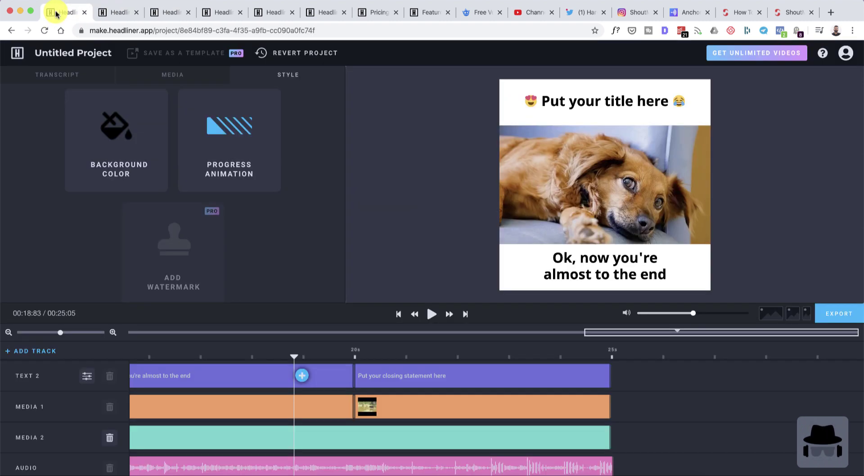
pyautogui.click(121, 14)
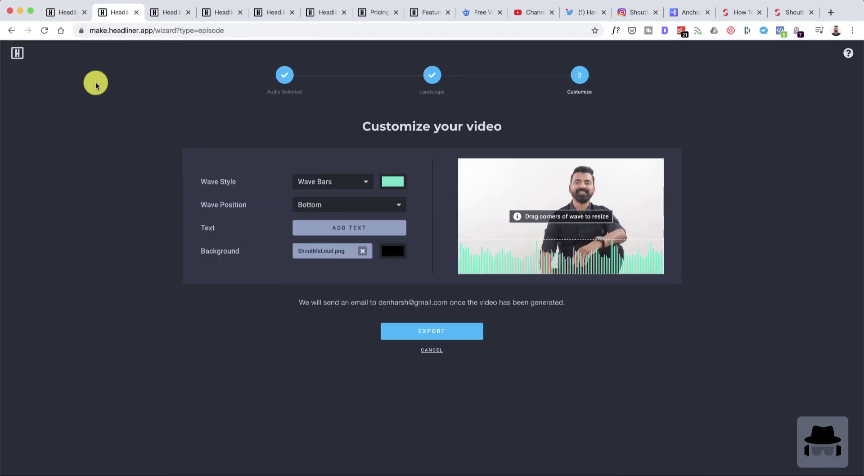
pyautogui.click(19, 54)
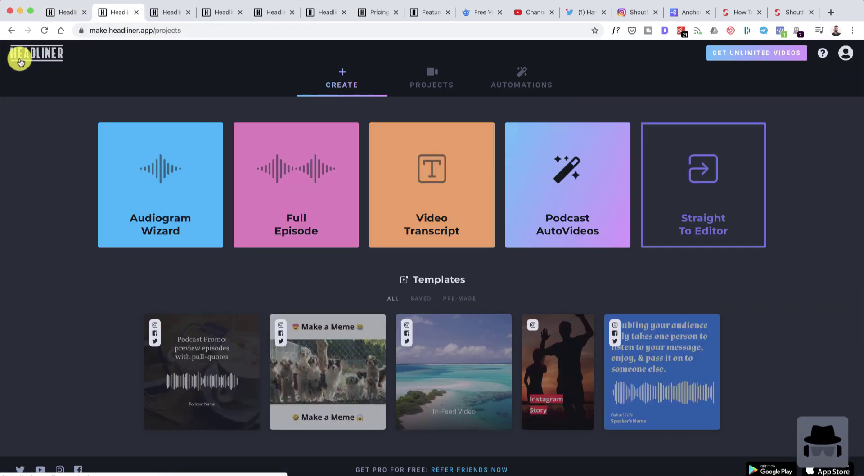
pyautogui.scroll(-1, 170, 199)
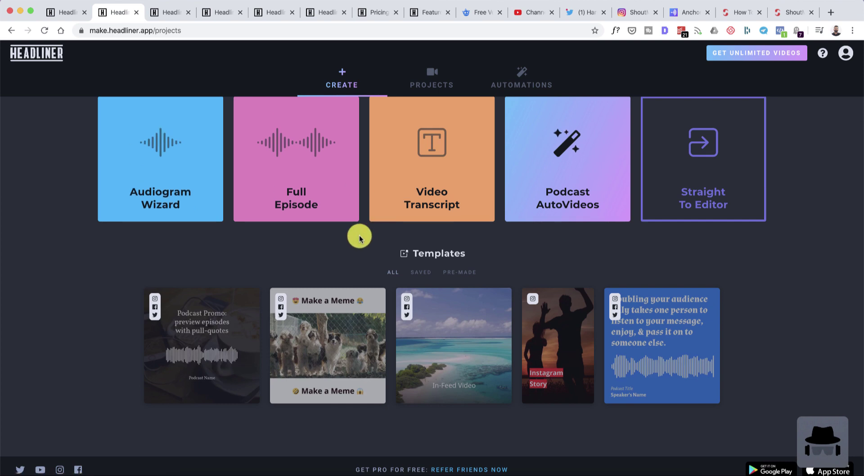
pyautogui.click(61, 12)
pyautogui.click(103, 12)
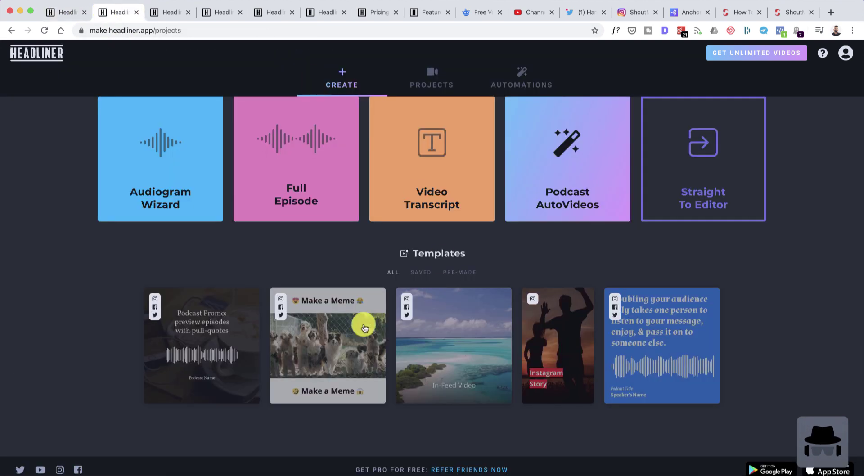
# Inspect the meme template's image clip and 'Come up with as much text' caption, then view pricing
pyautogui.click(62, 13)
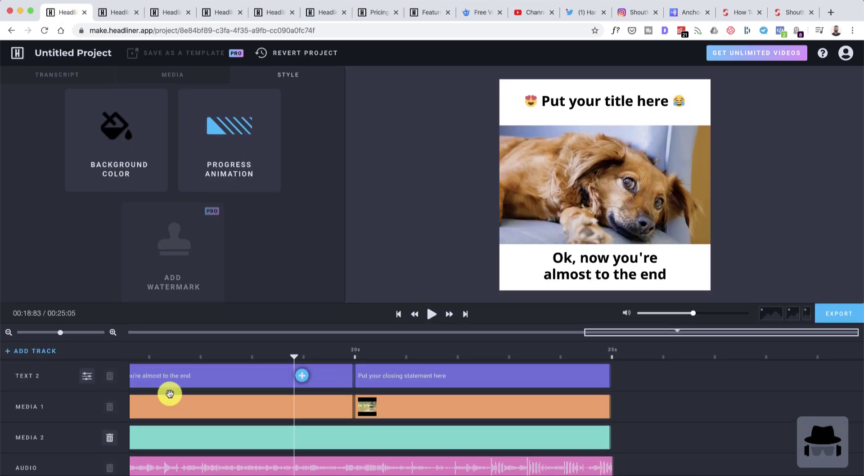
pyautogui.scroll(2, 229, 406)
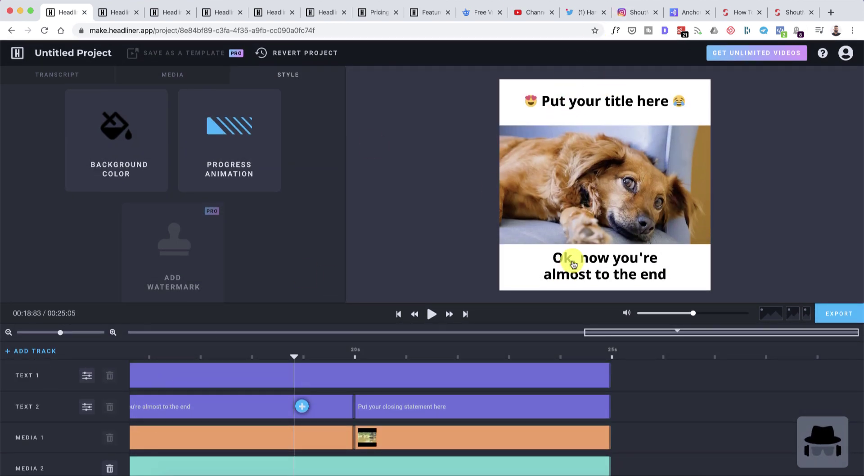
pyautogui.scroll(-2, 253, 391)
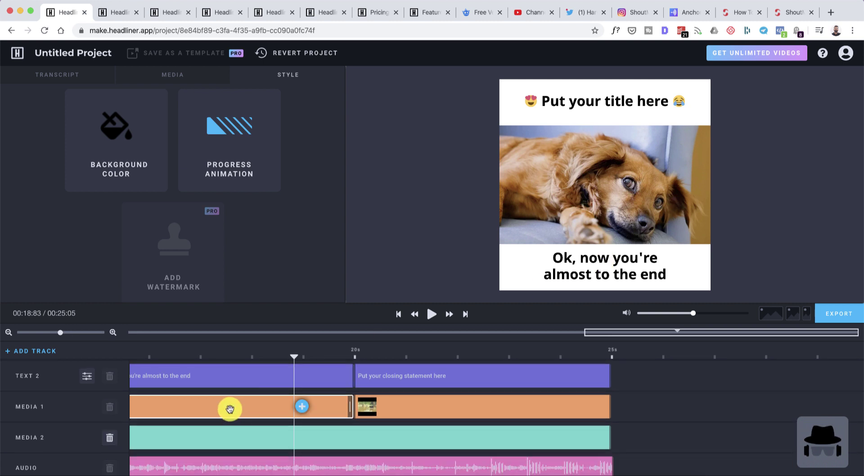
pyautogui.click(328, 407)
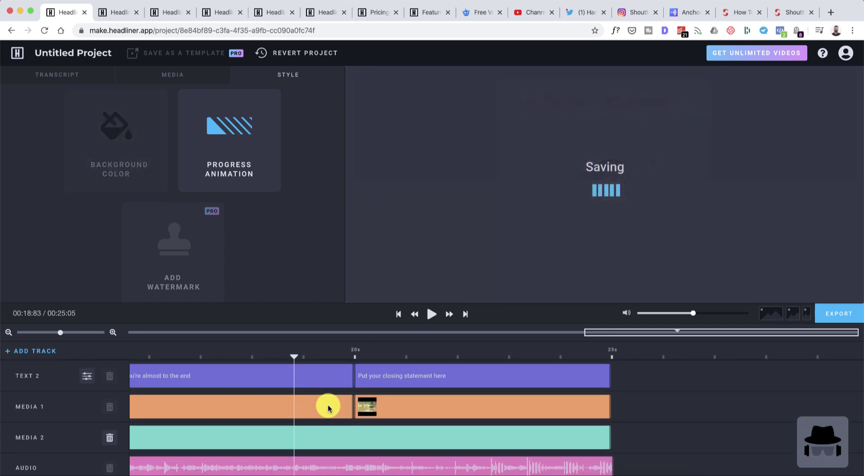
pyautogui.hscroll(-5, 239, 411)
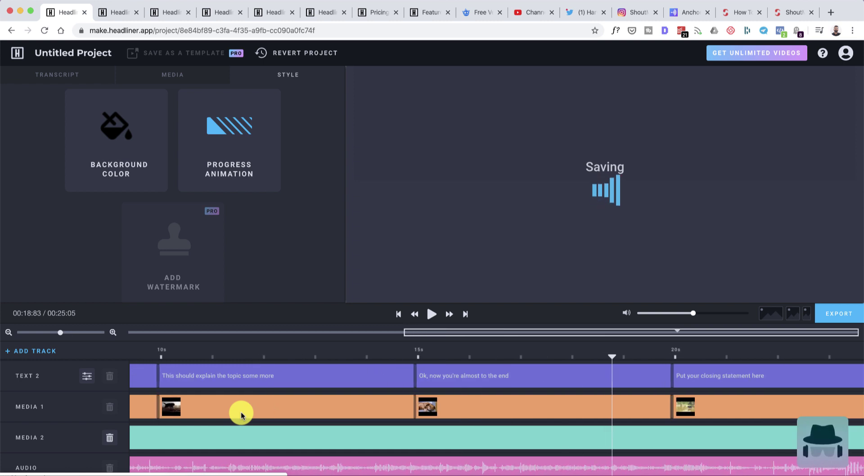
pyautogui.hscroll(-5, 229, 396)
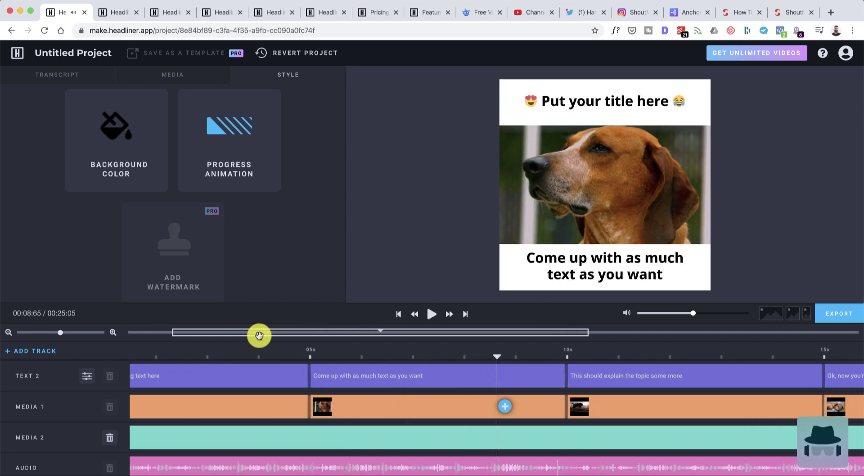
pyautogui.click(350, 381)
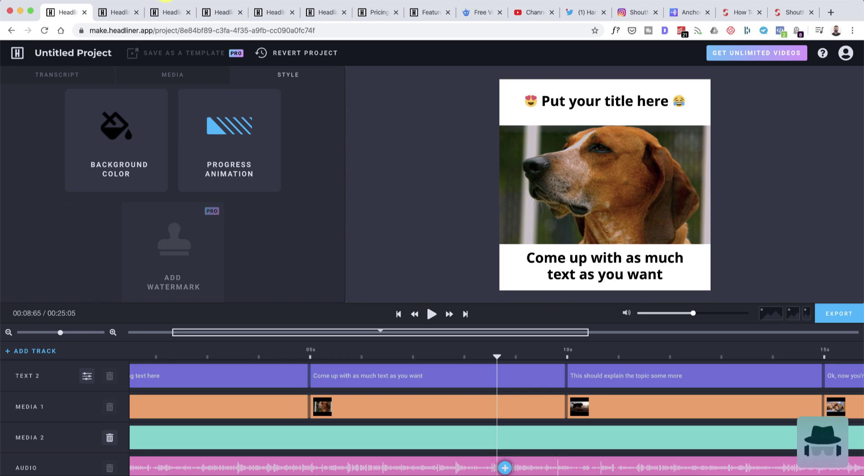
pyautogui.click(366, 14)
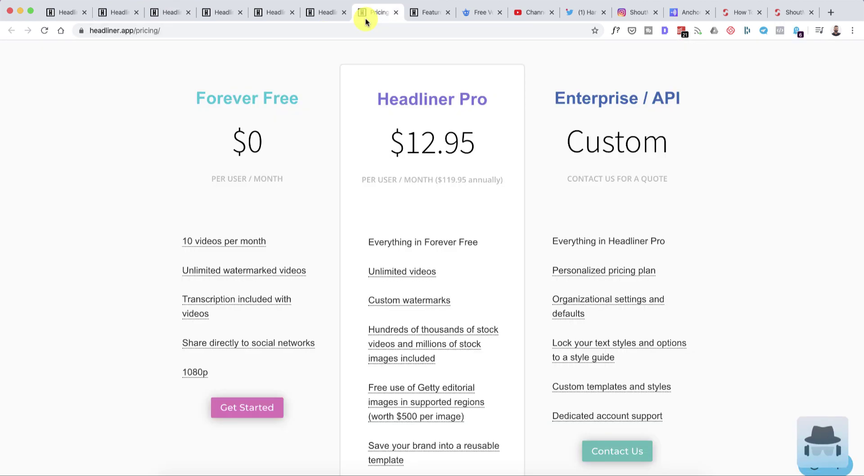
# Switch to the Headliner homepage and scroll through its features, testimonials and platform-format sections
pyautogui.click(334, 19)
pyautogui.scroll(-10, 329, 177)
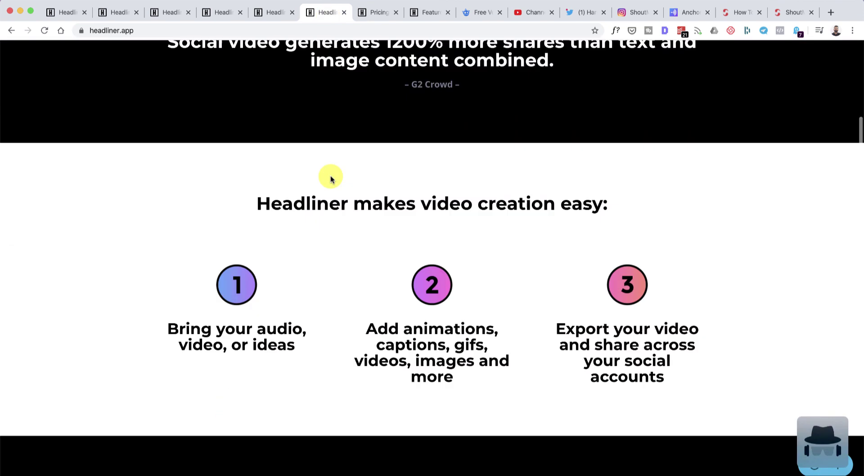
pyautogui.scroll(-5, 331, 179)
pyautogui.scroll(-10, 331, 179)
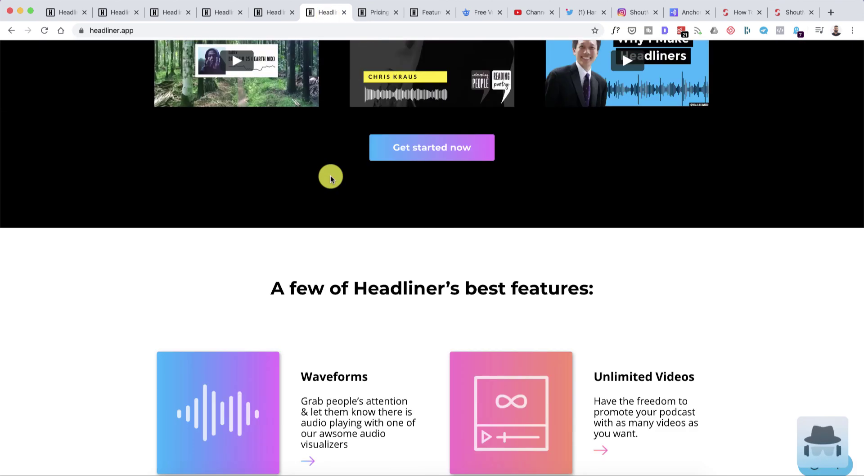
pyautogui.scroll(-2, 330, 179)
pyautogui.scroll(-1, 330, 179)
pyautogui.scroll(-10, 330, 179)
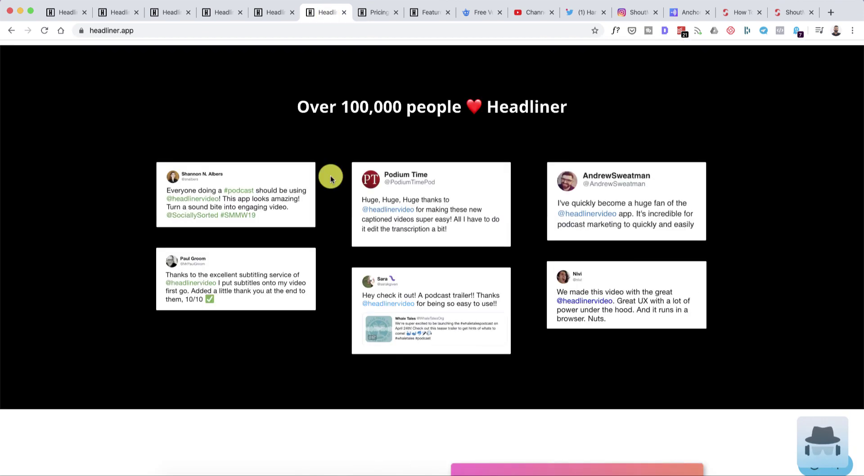
pyautogui.scroll(-1, 331, 179)
pyautogui.scroll(-8, 331, 179)
pyautogui.scroll(-2, 330, 178)
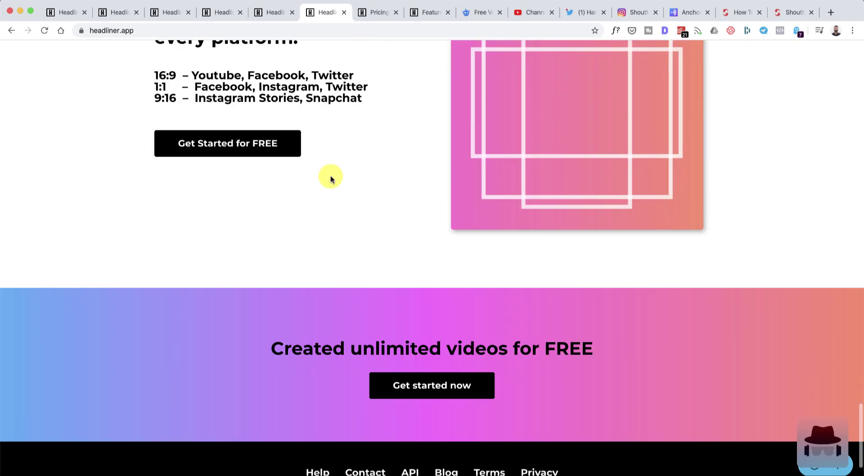
# Scroll back up toward the top of the homepage
pyautogui.scroll(2, 330, 179)
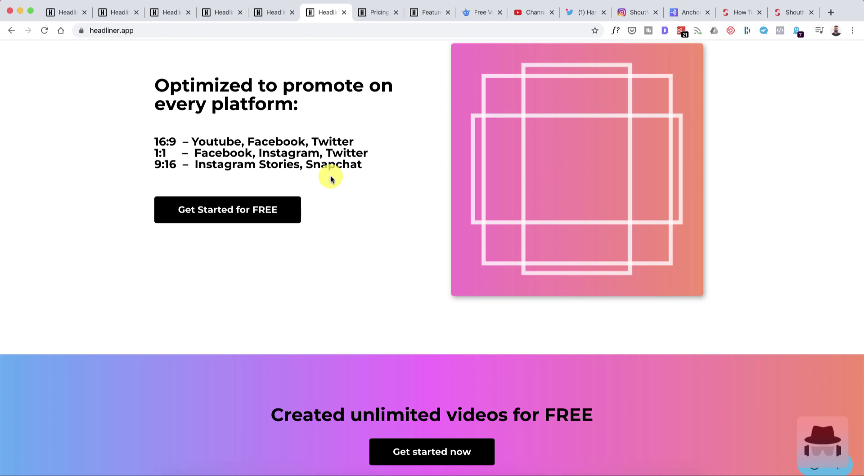
pyautogui.scroll(10, 331, 179)
pyautogui.scroll(10, 330, 179)
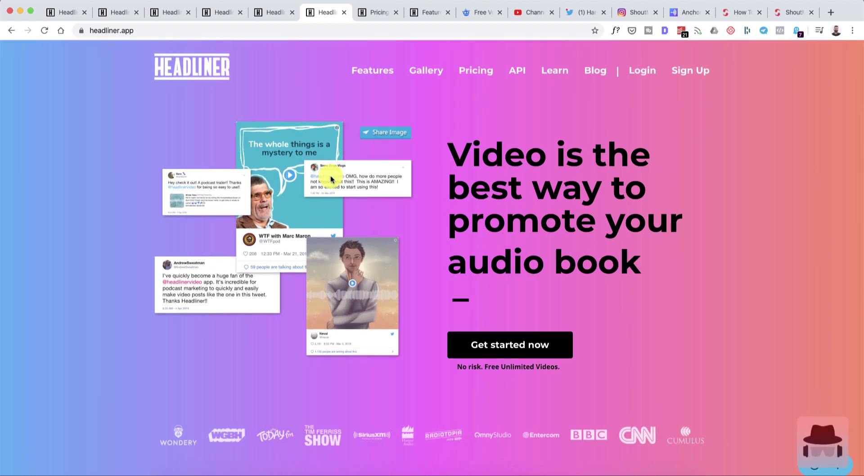